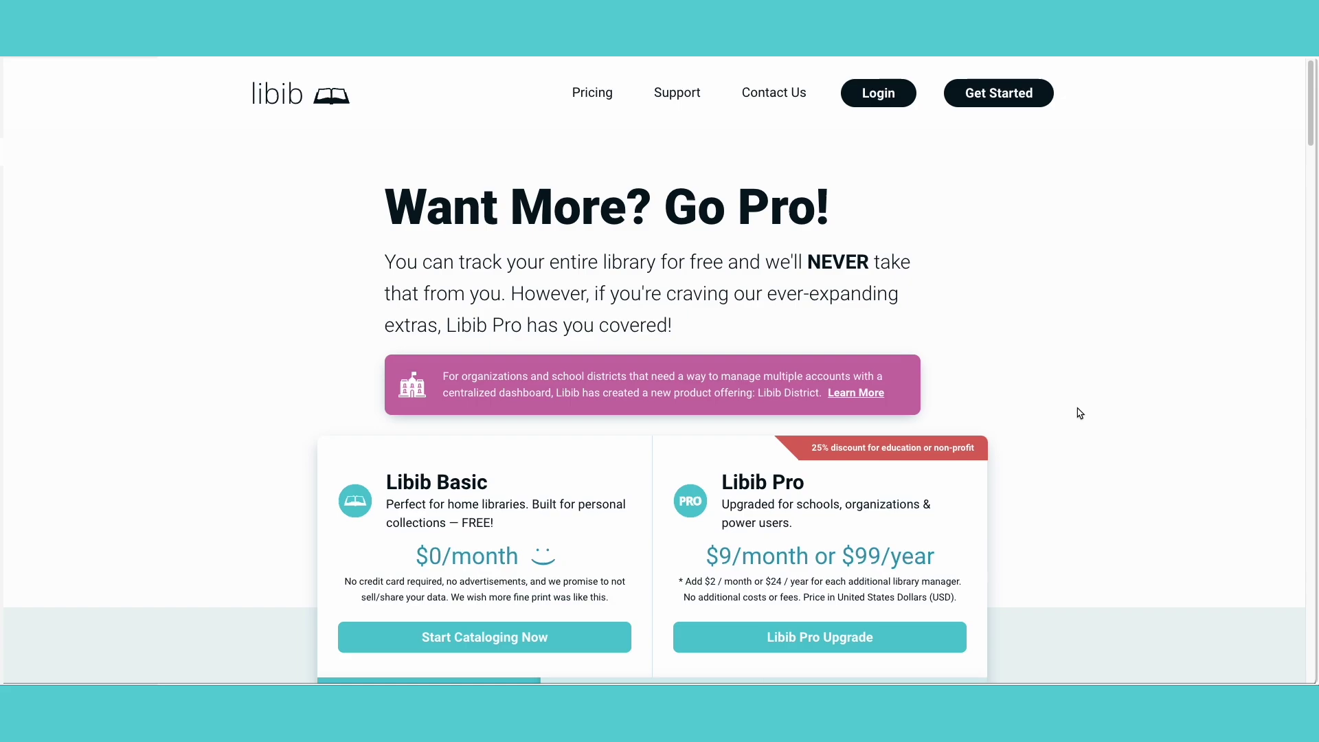
Browse the Libib Pro sign-up page, then go to the Publish section's Settings tab
{"action": "scroll", "coordinate": [1080, 413], "scroll_direction": "down", "scroll_amount": 1}
{"action": "scroll", "coordinate": [1080, 412], "scroll_direction": "down", "scroll_amount": 3}
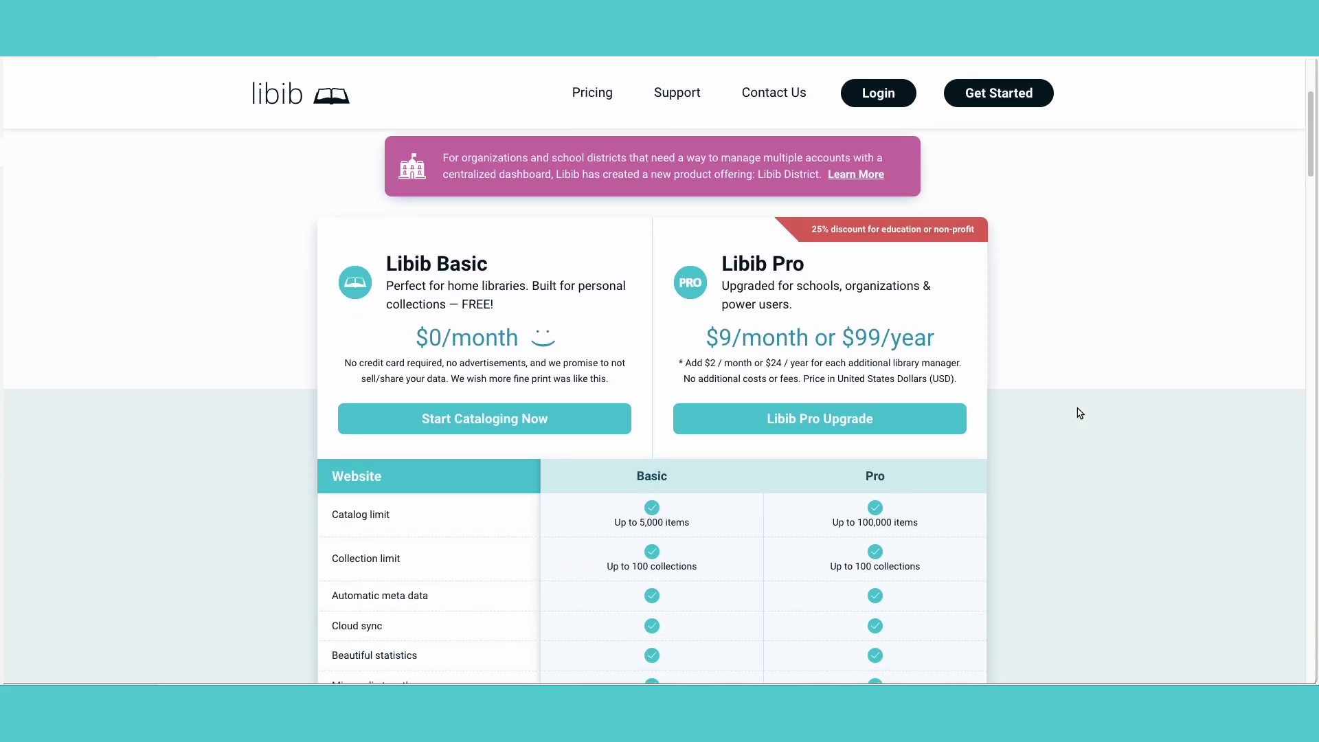
{"action": "left_click", "coordinate": [832, 415]}
{"action": "scroll", "coordinate": [1036, 414], "scroll_direction": "down", "scroll_amount": 1}
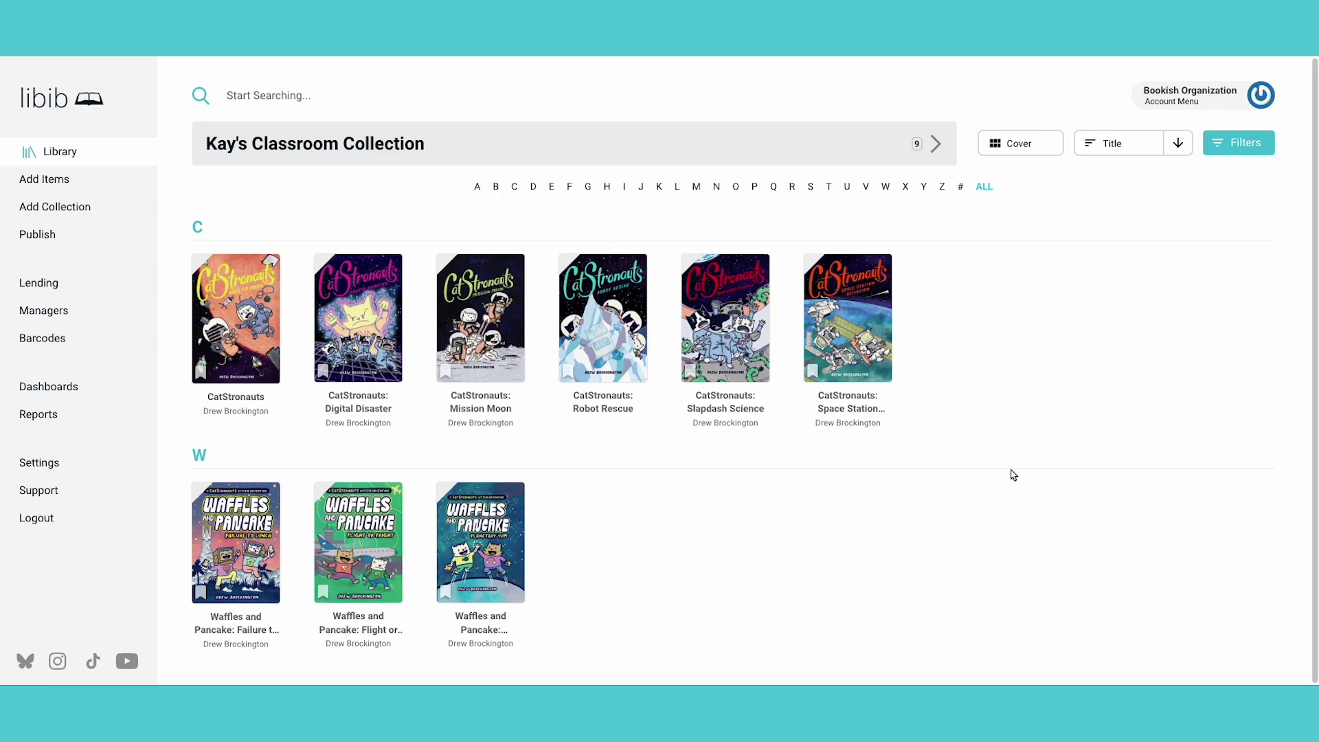
{"action": "left_click", "coordinate": [53, 245]}
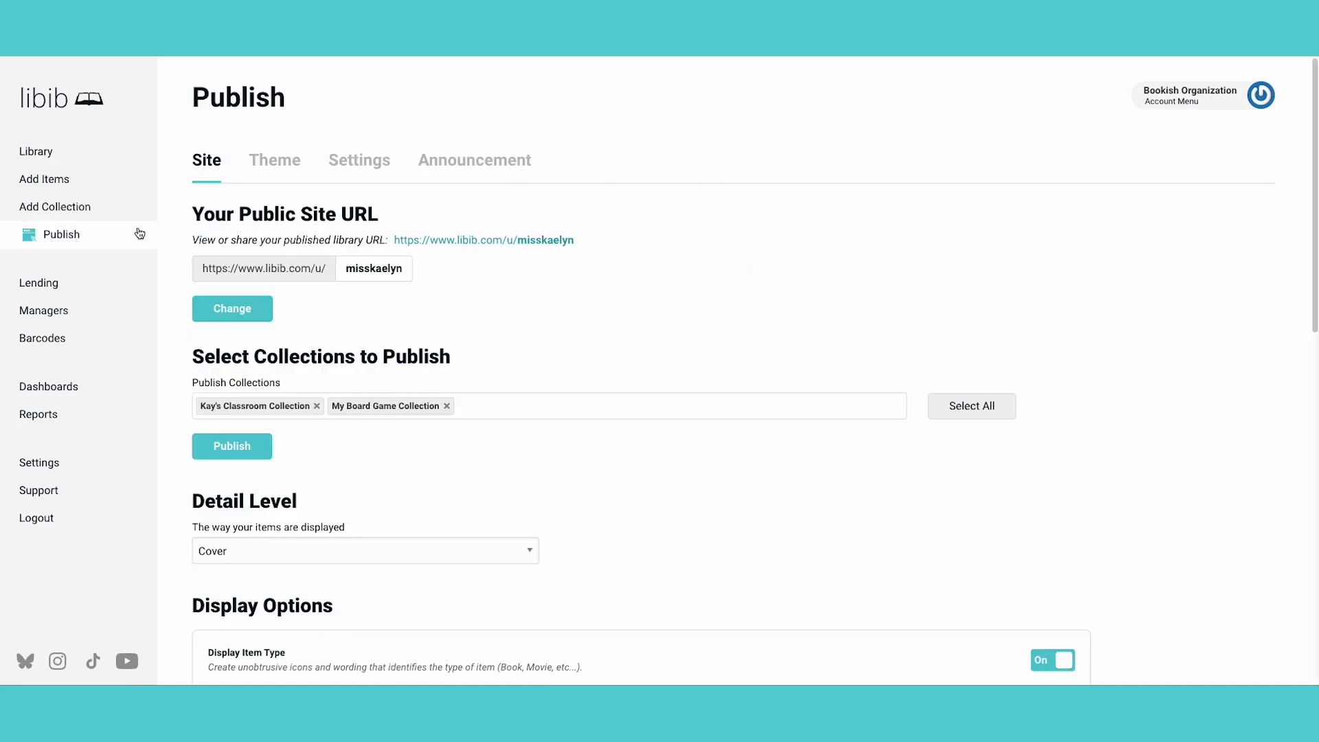
{"action": "left_click", "coordinate": [342, 171]}
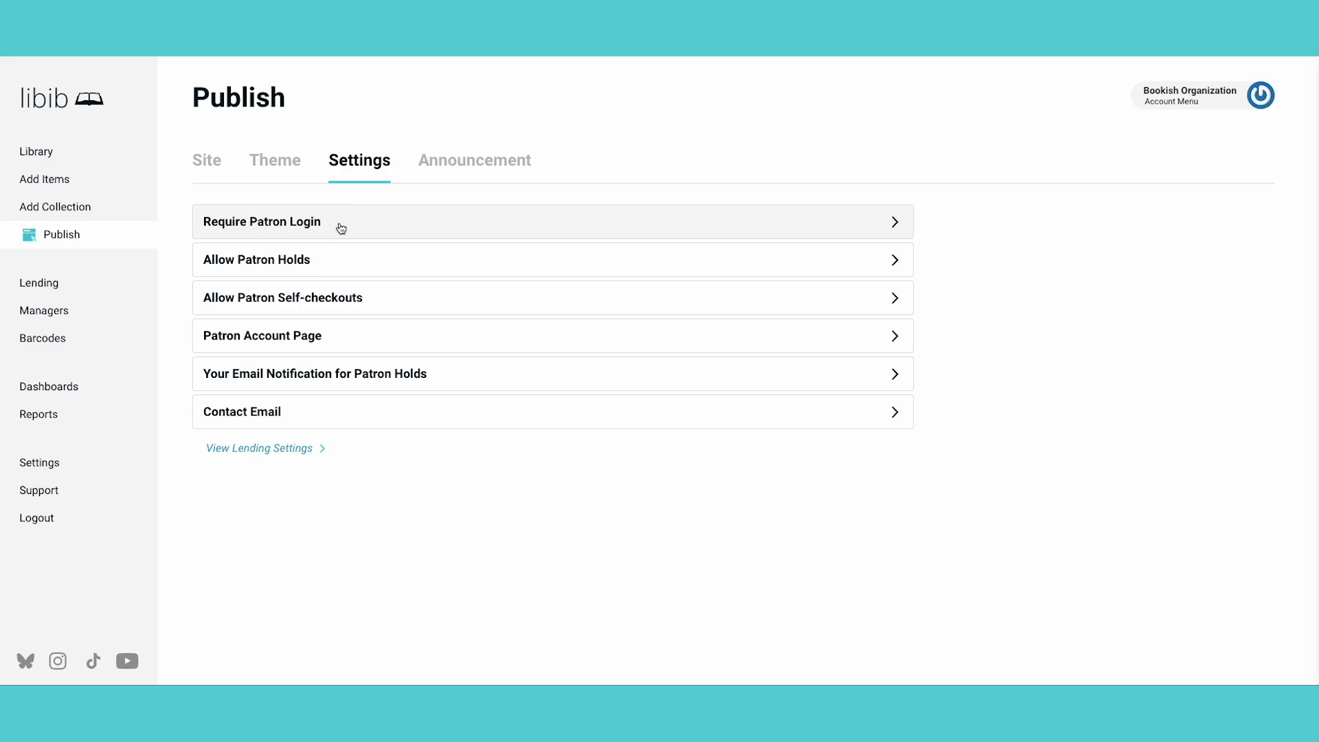
Turn on patron holds and save 2024 Summer Reading as a disallowed collection
{"action": "left_click", "coordinate": [340, 259]}
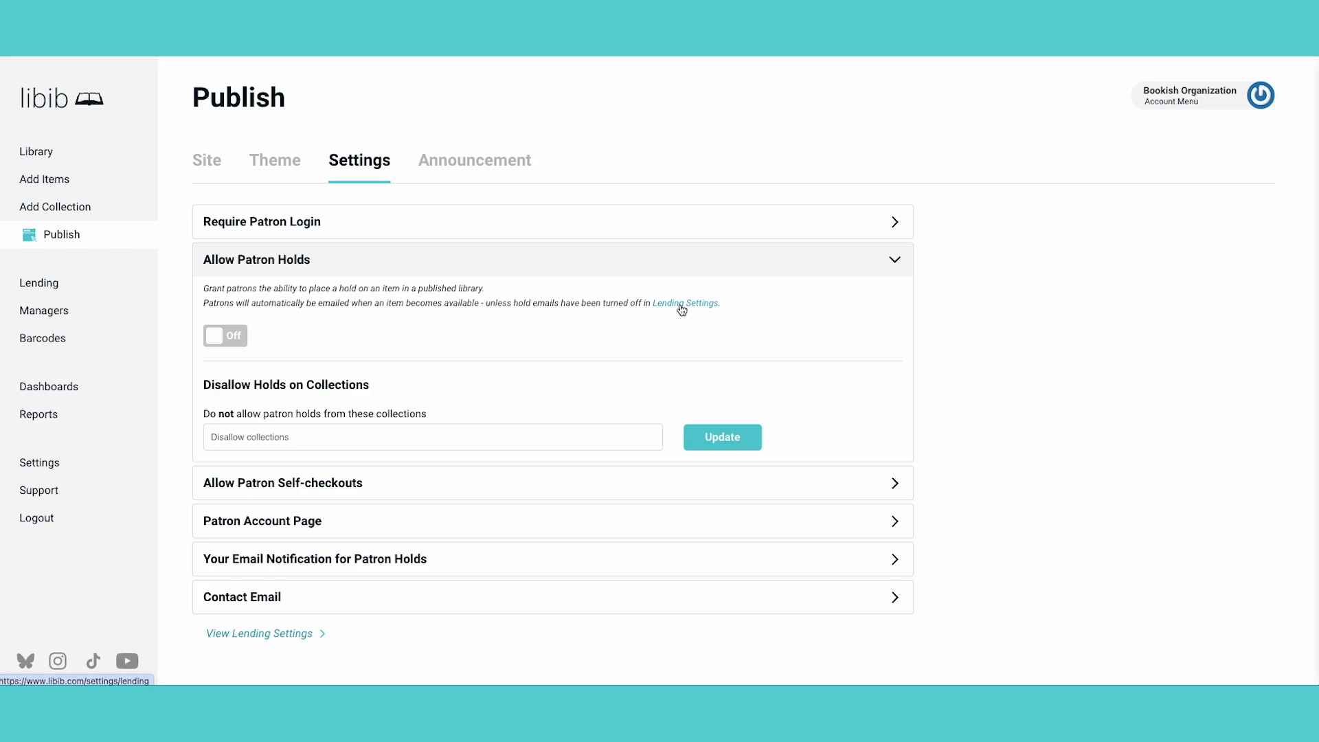
{"action": "left_click", "coordinate": [231, 336]}
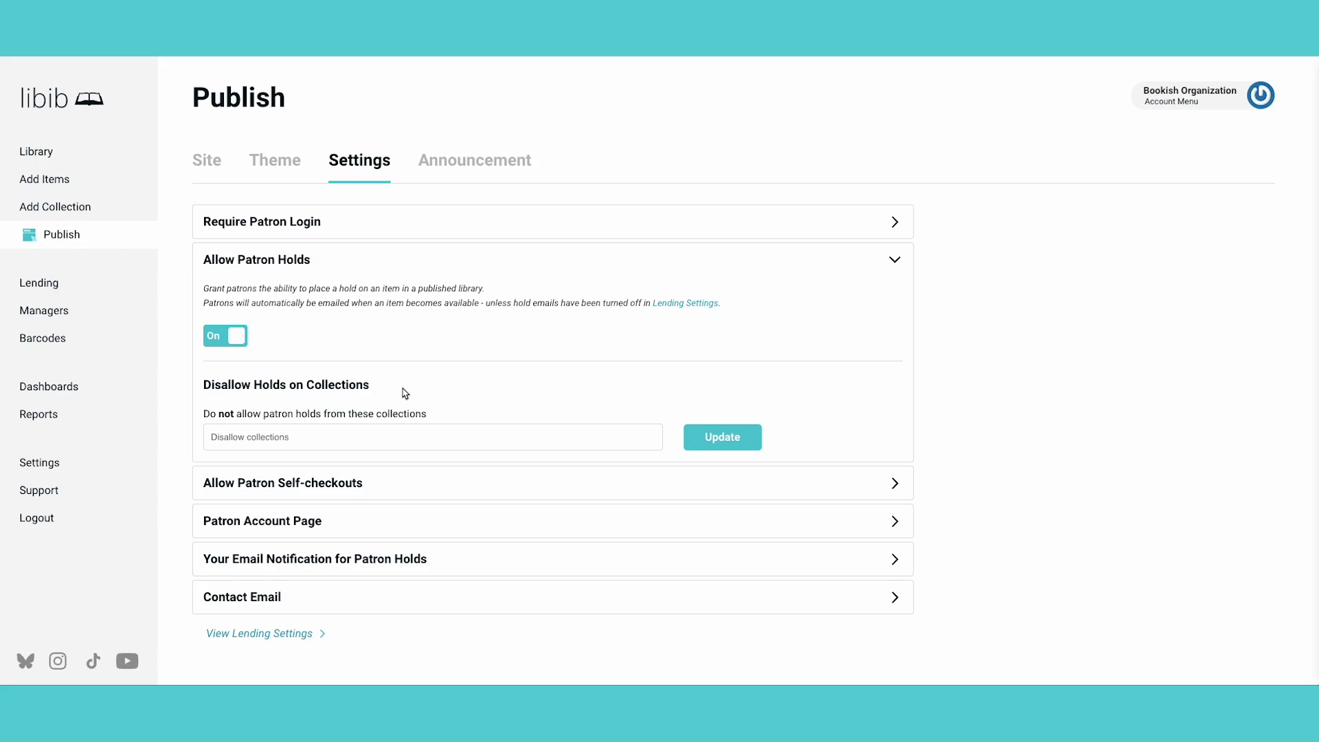
{"action": "left_click", "coordinate": [344, 435]}
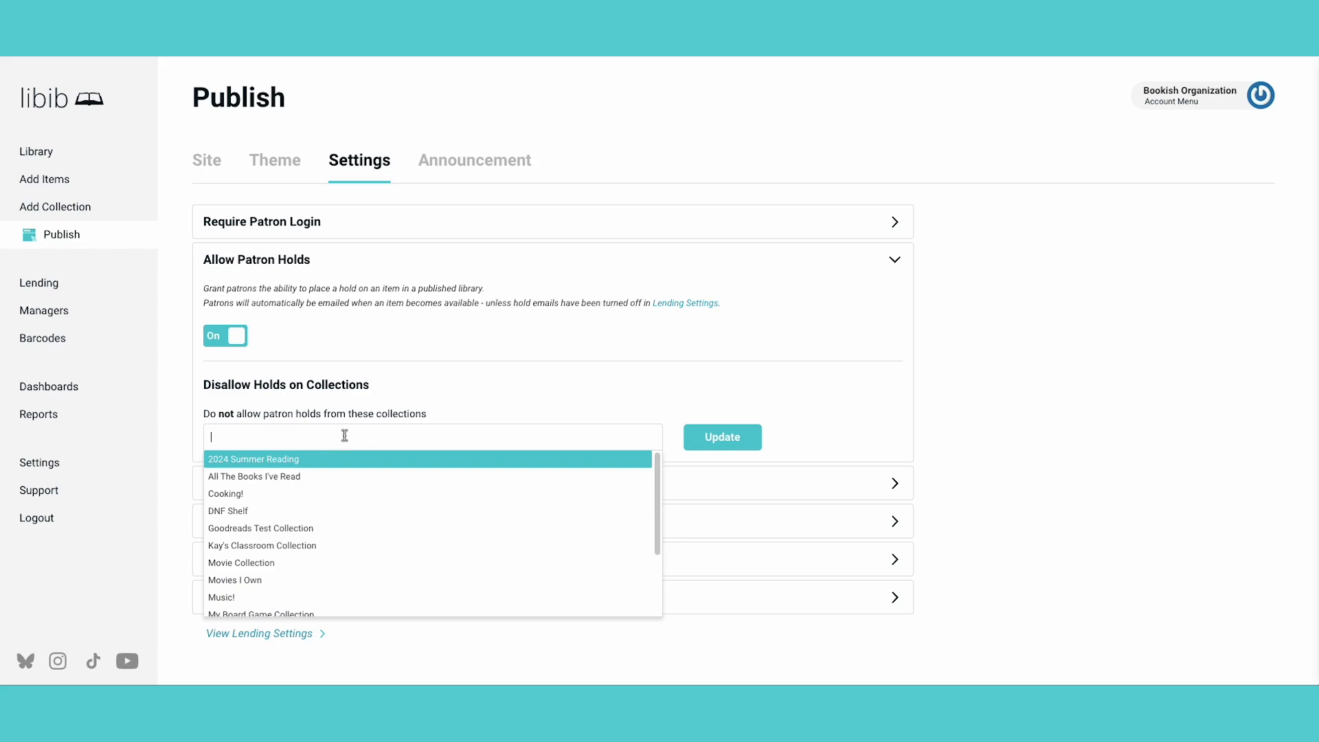
{"action": "left_click", "coordinate": [312, 460]}
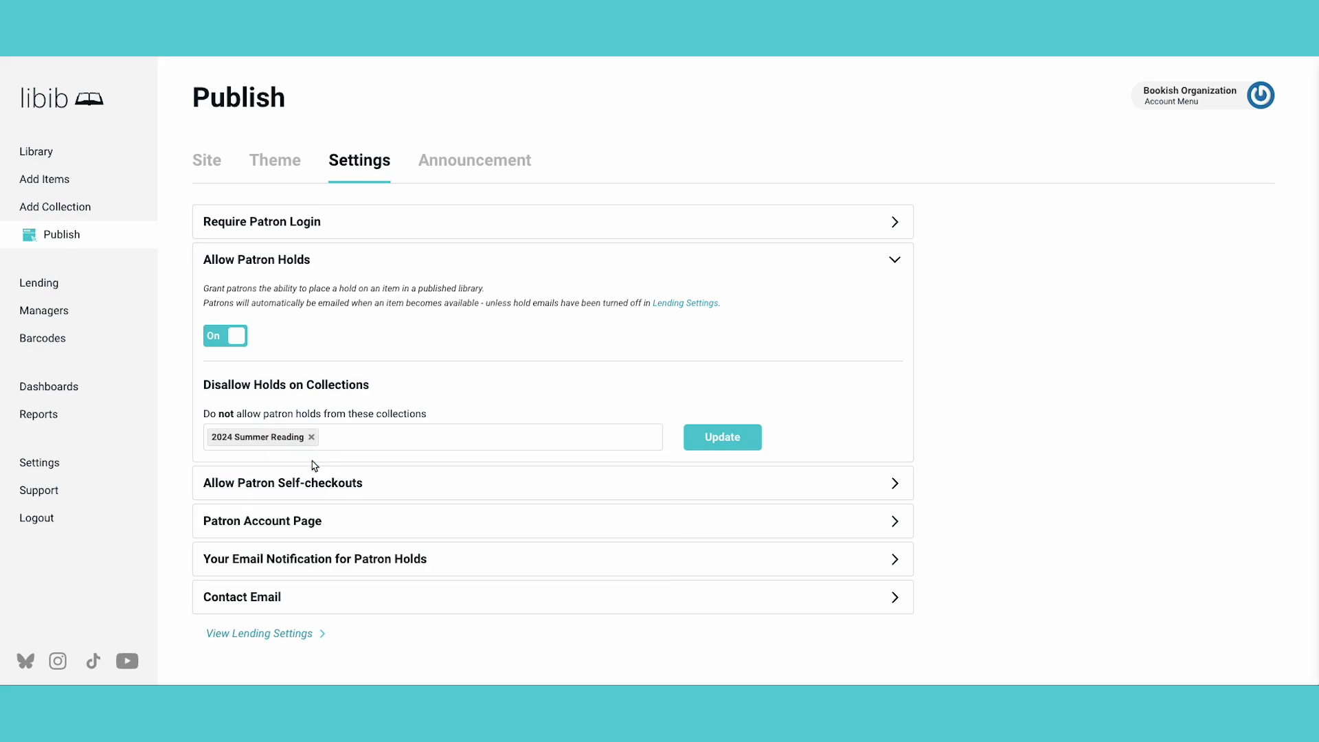
{"action": "left_click", "coordinate": [707, 444]}
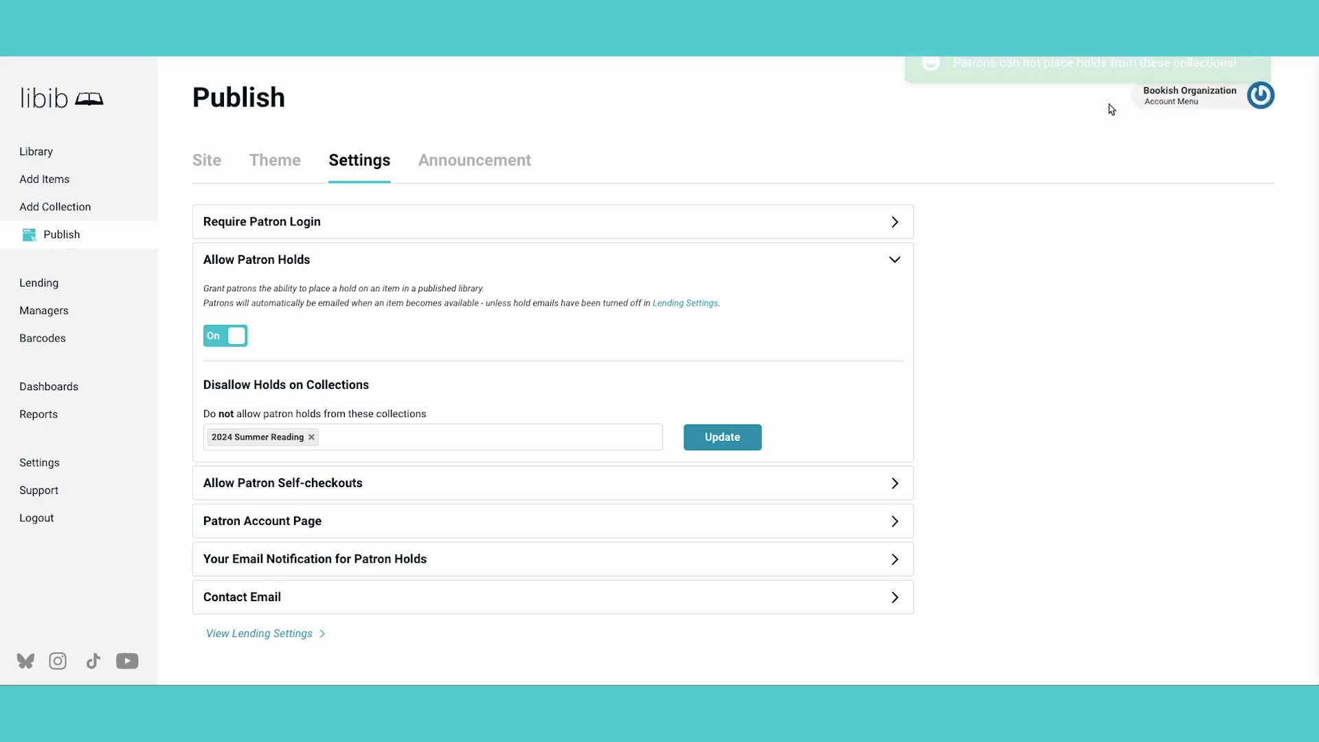
{"action": "left_click", "coordinate": [505, 260]}
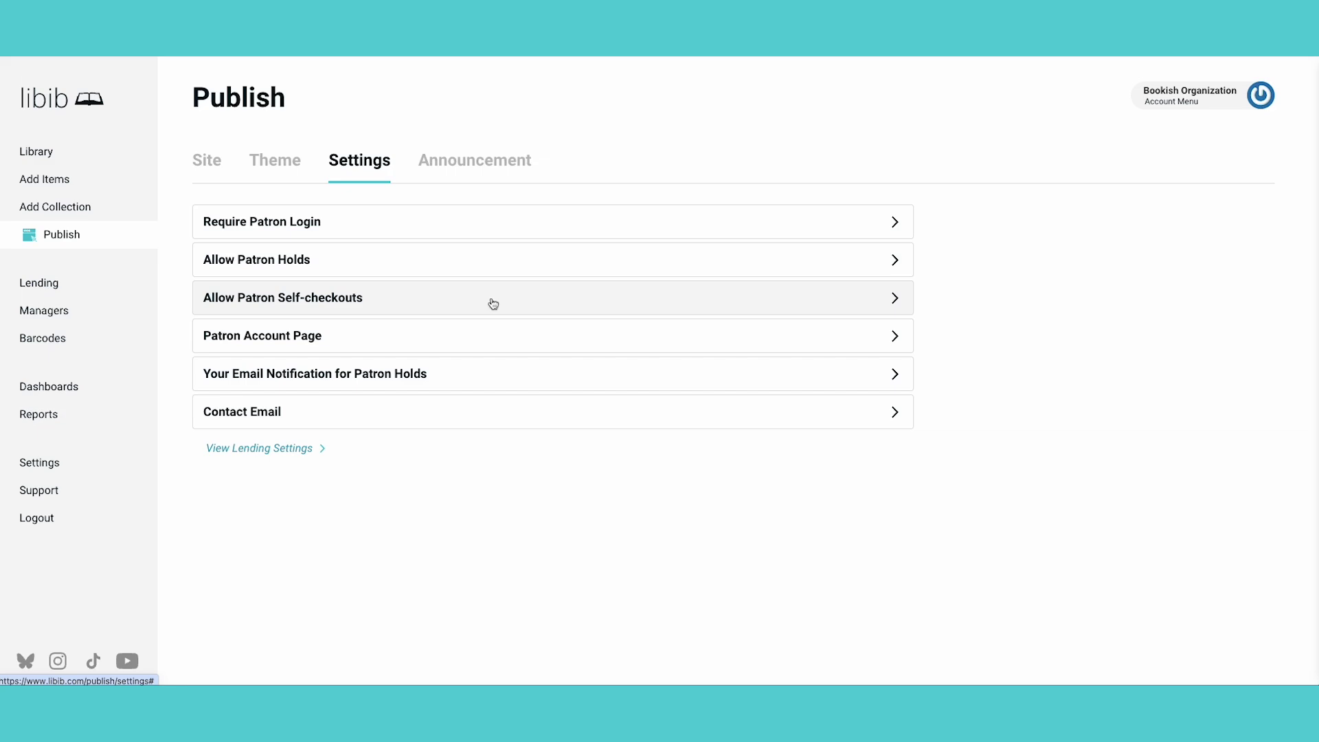
Switch Allow Patron Self-checkouts on in the published site settings
{"action": "left_click", "coordinate": [493, 304]}
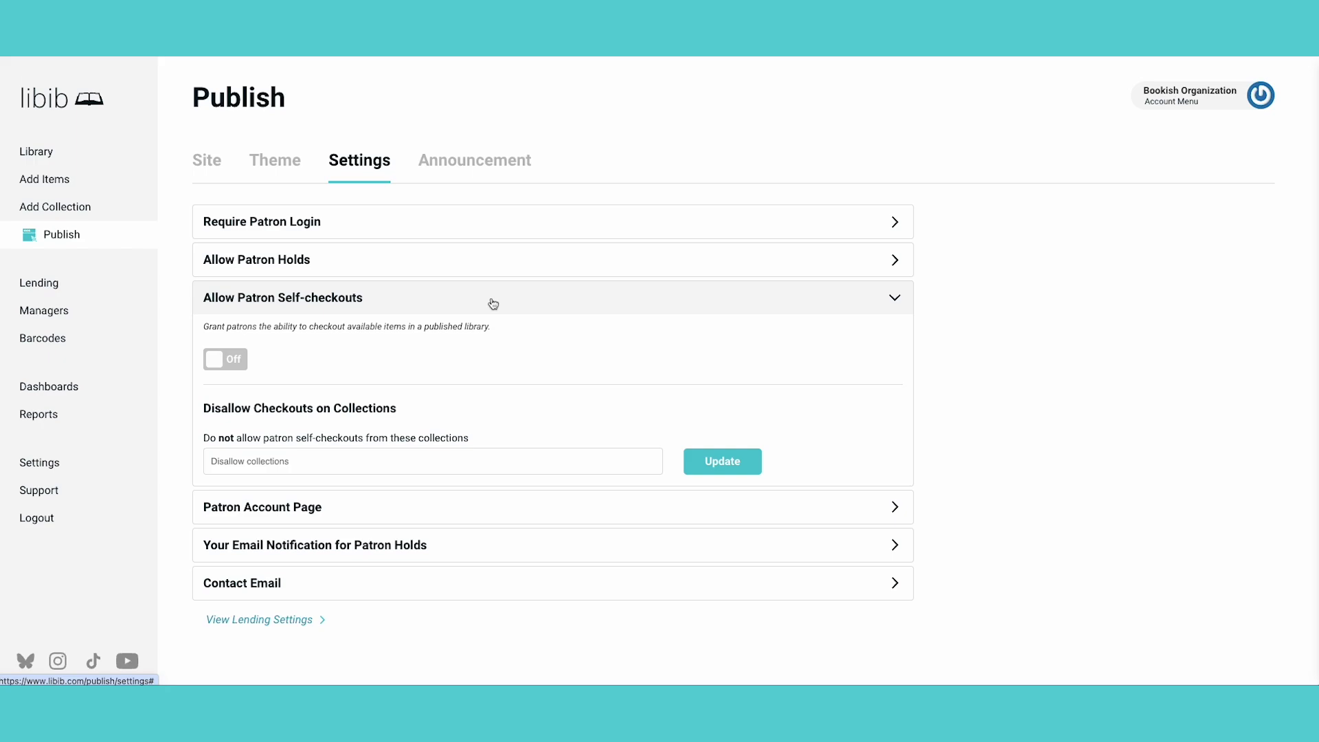
{"action": "left_click", "coordinate": [221, 363]}
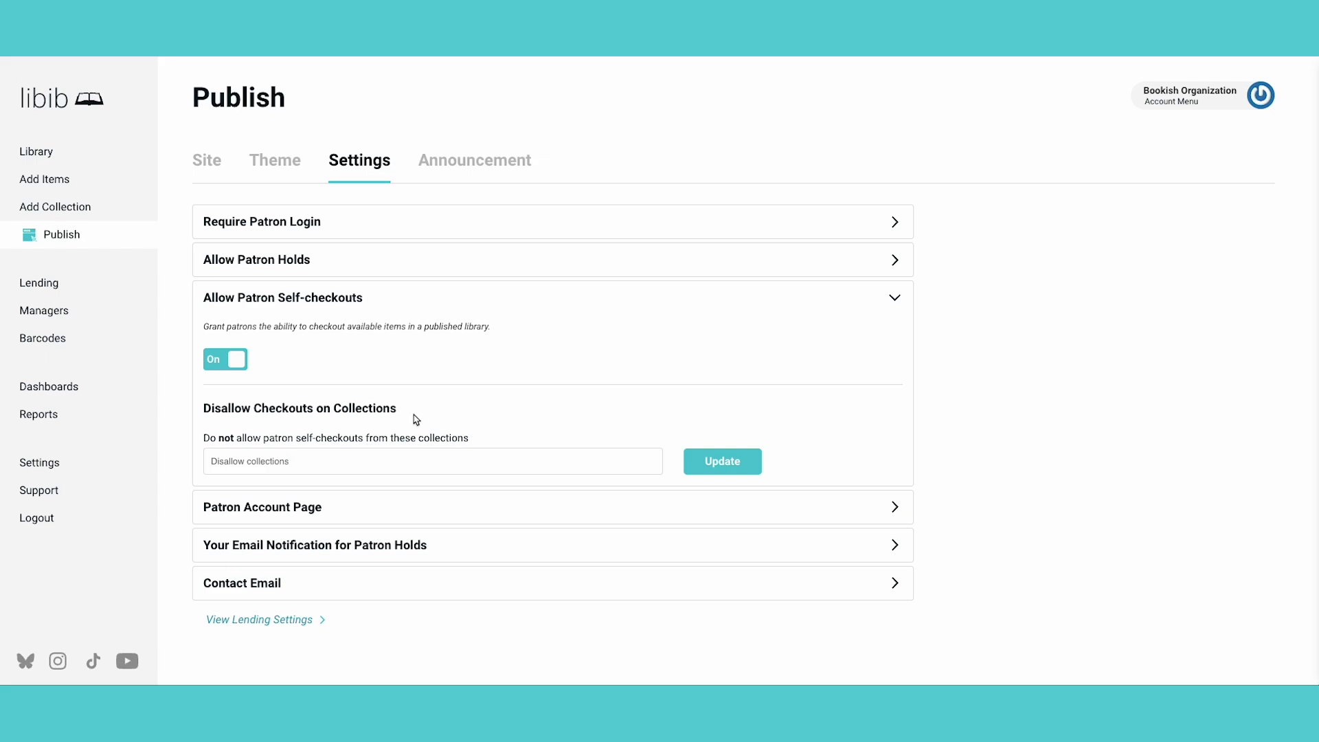
{"action": "left_click", "coordinate": [426, 298]}
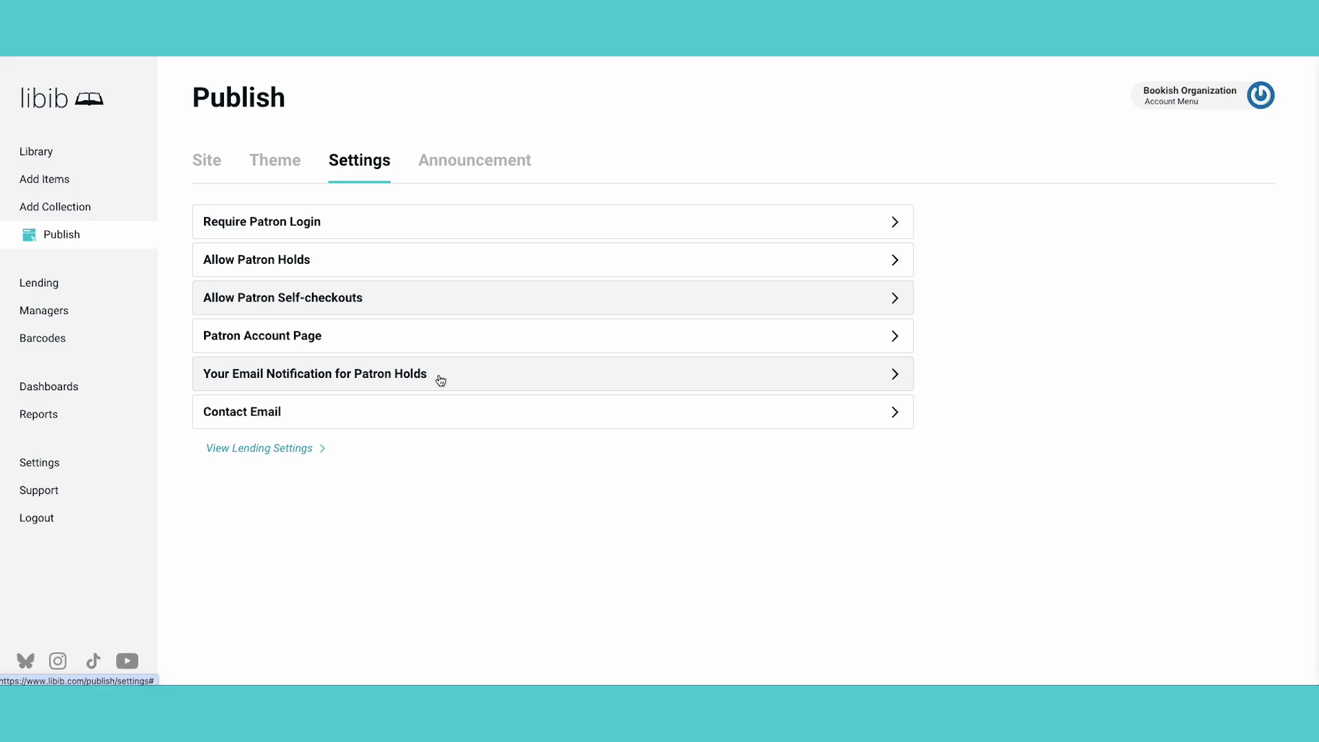
Switch on your email notifications for patron holds, with no collections excluded, and save
{"action": "left_click", "coordinate": [441, 380]}
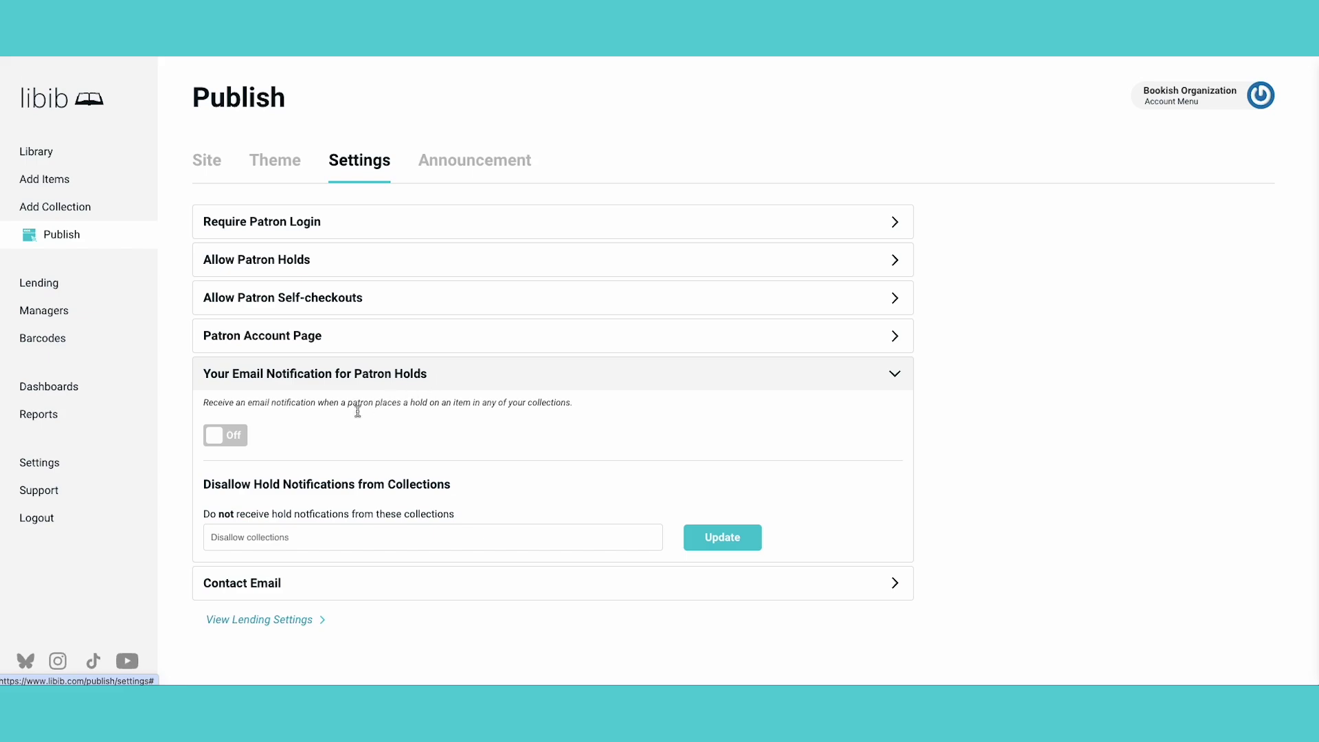
{"action": "left_click", "coordinate": [240, 438]}
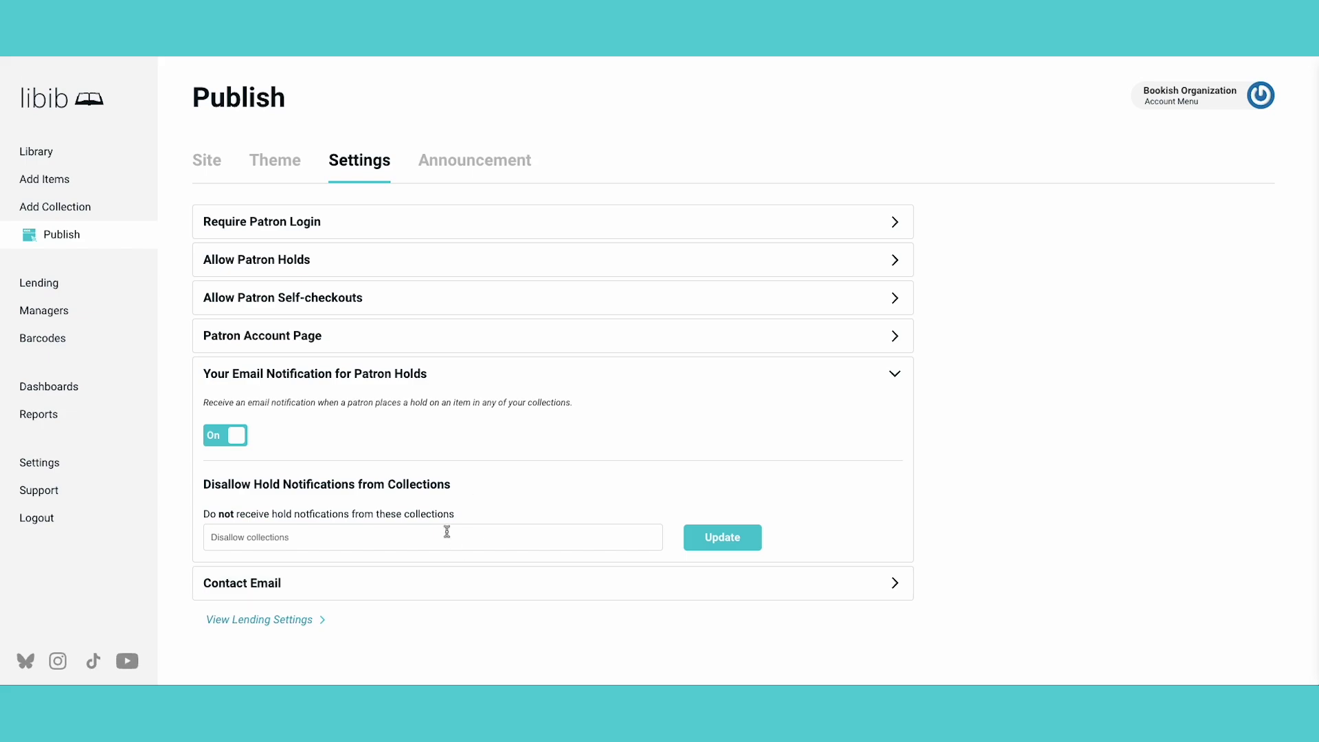
{"action": "left_click", "coordinate": [720, 537]}
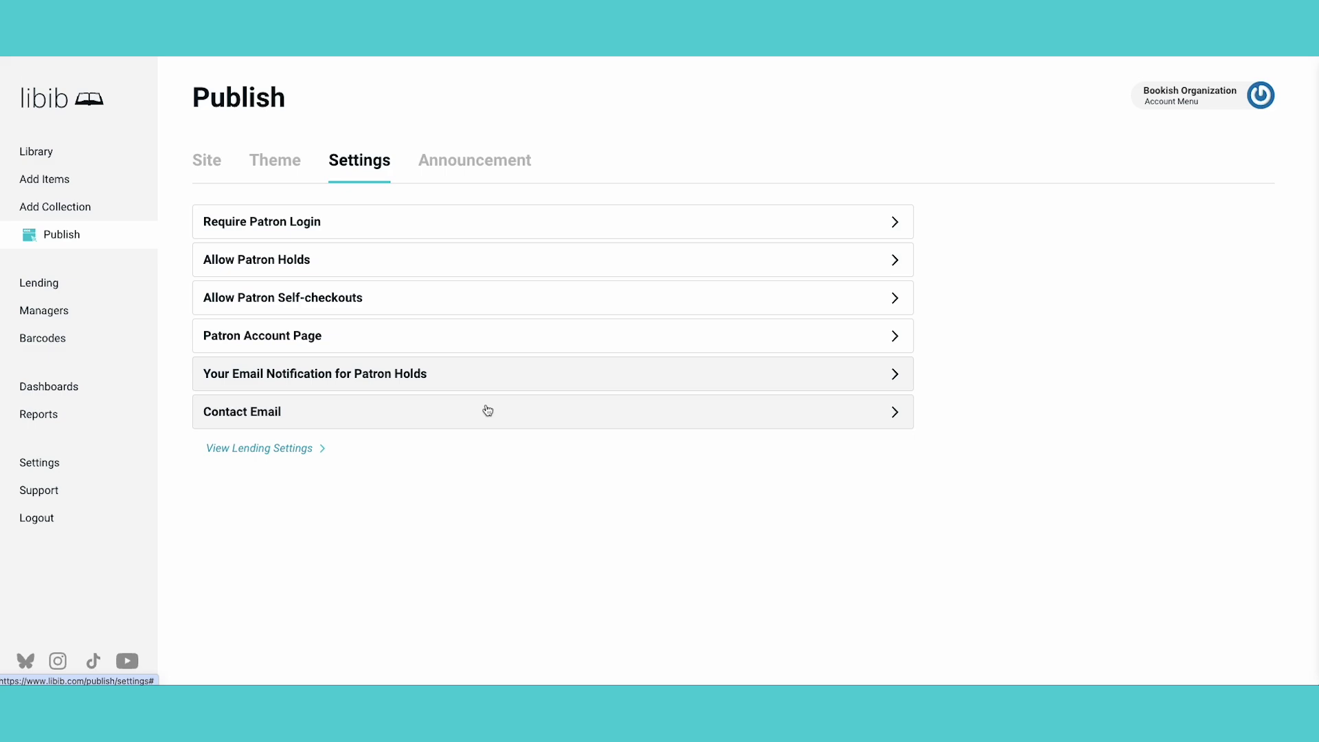
{"action": "left_click", "coordinate": [487, 410]}
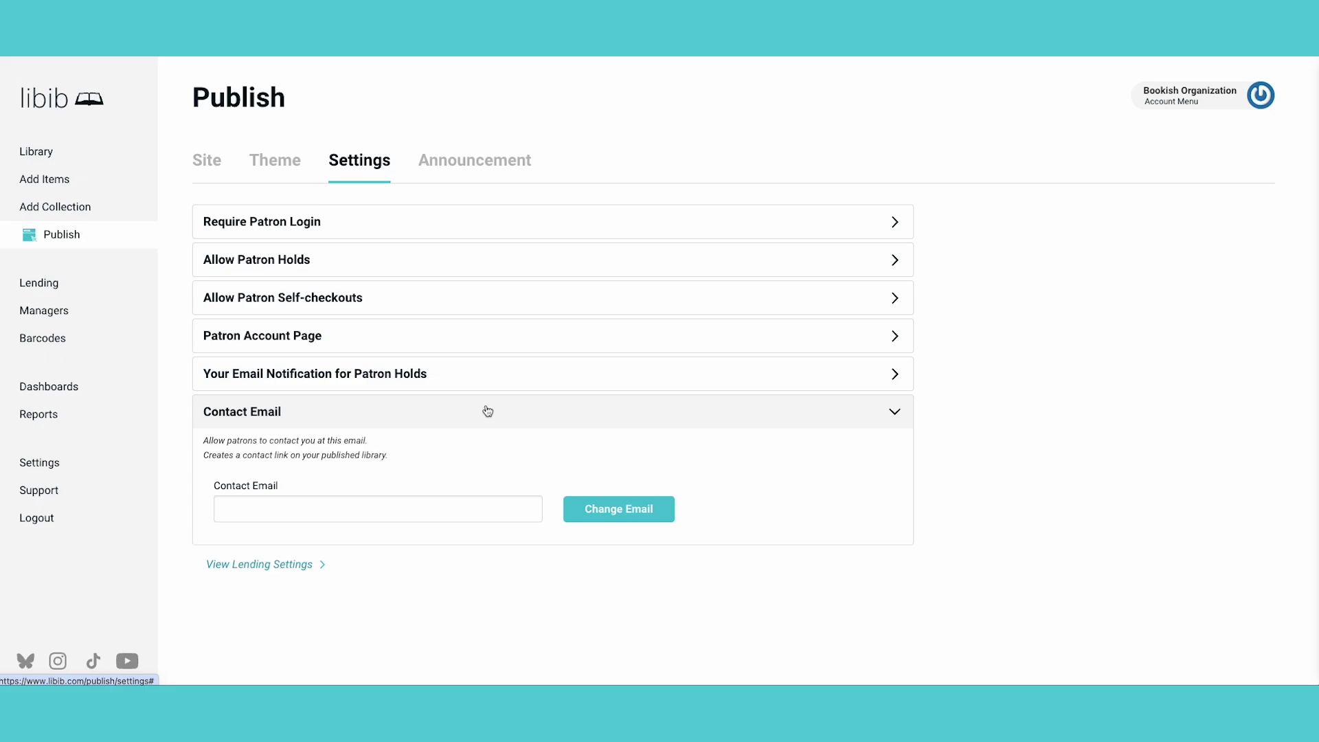
{"action": "left_click", "coordinate": [386, 508]}
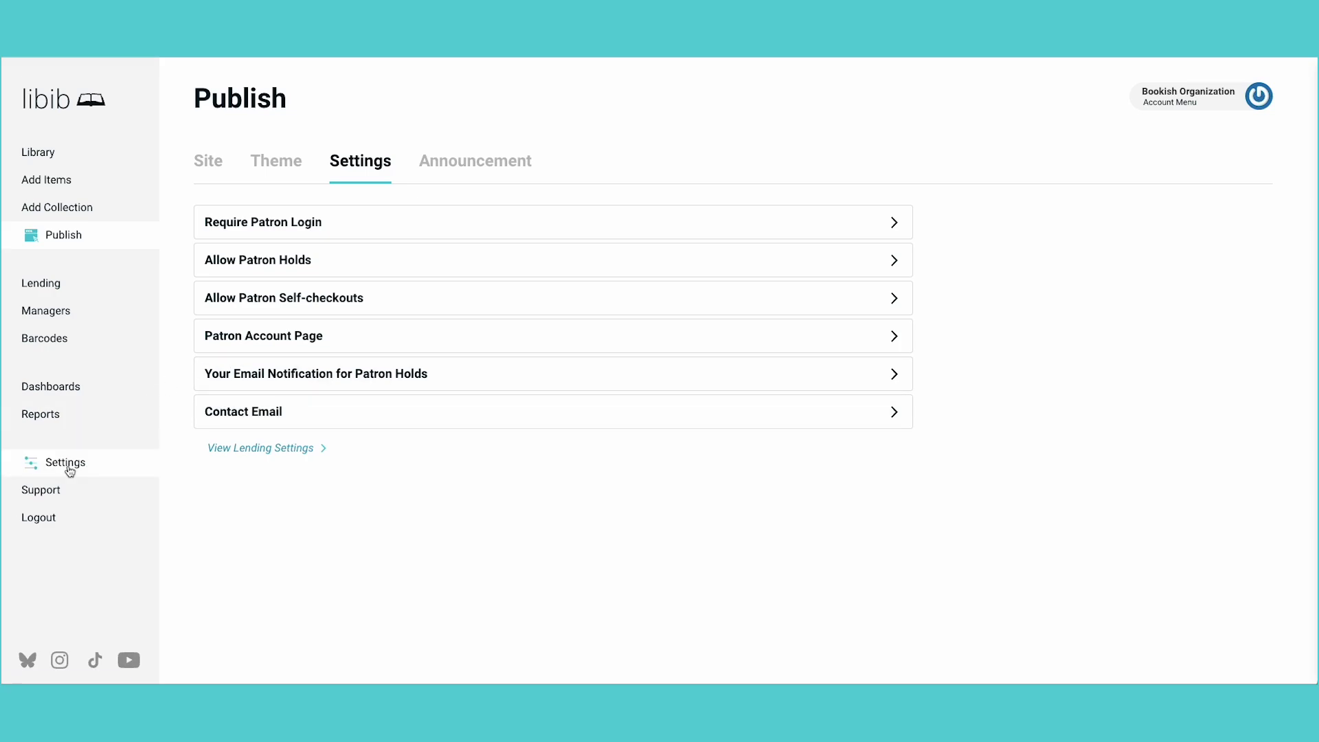
Switch Patron Hold Emails on in the account's Lending settings
{"action": "left_click", "coordinate": [67, 467]}
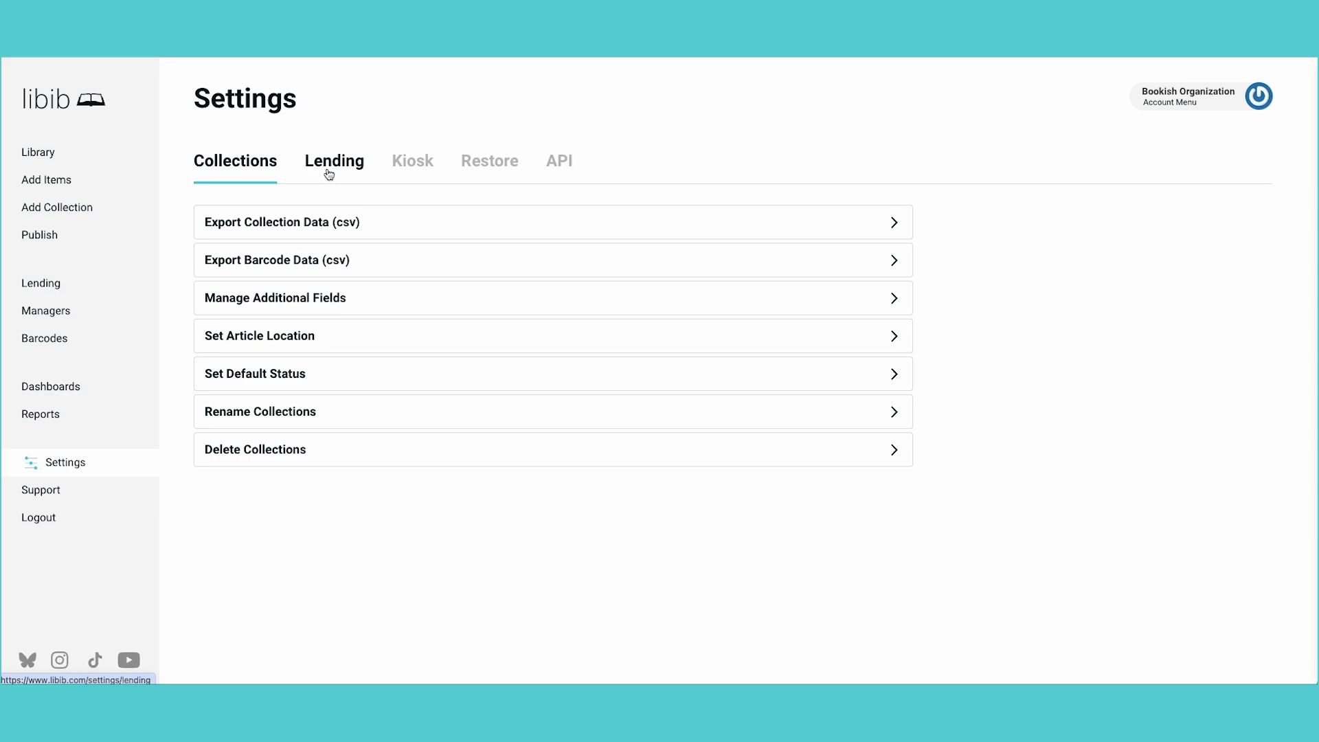
{"action": "left_click", "coordinate": [330, 173]}
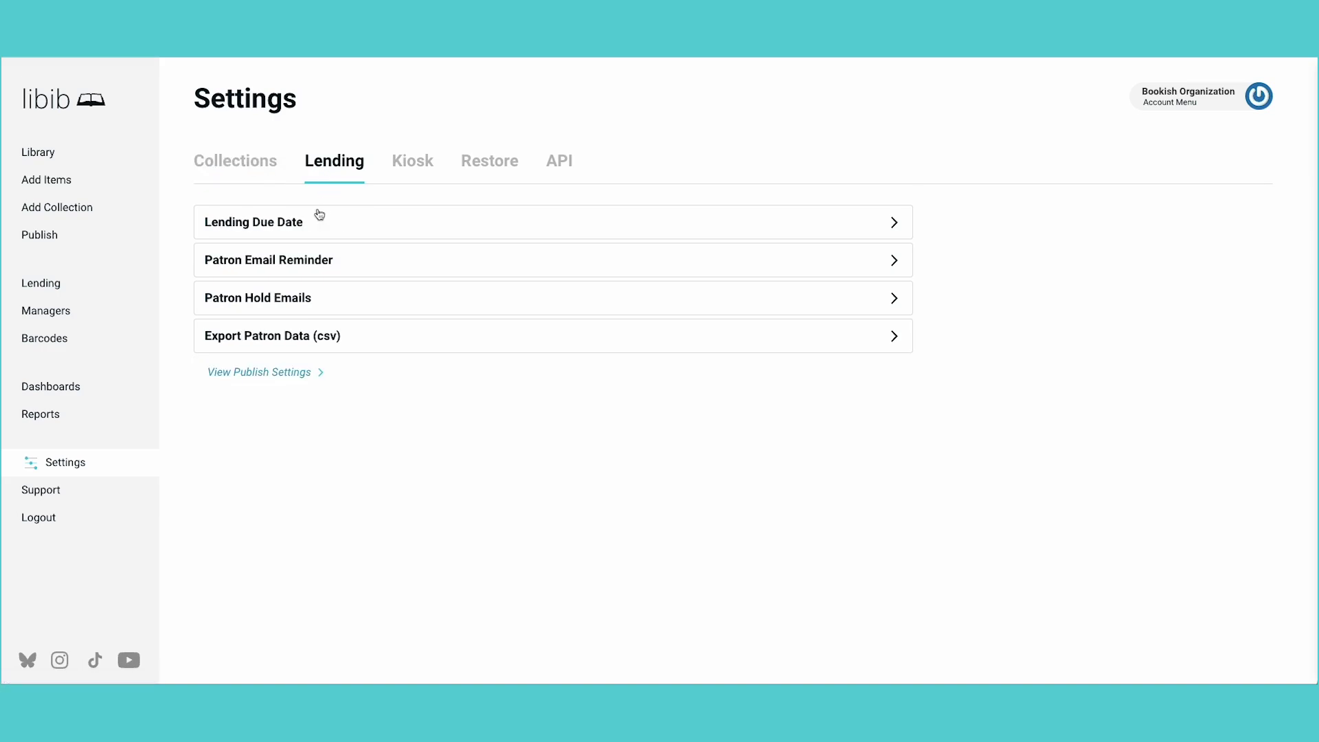
{"action": "left_click", "coordinate": [323, 298]}
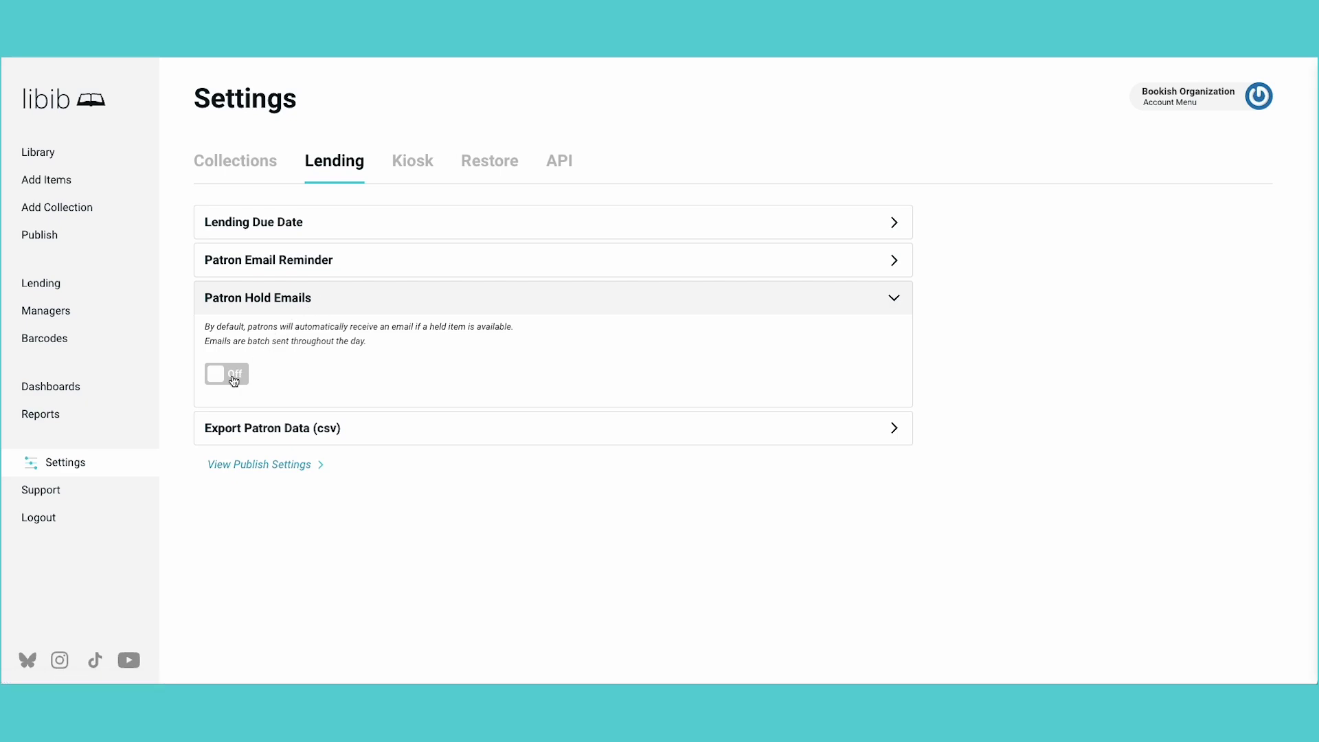
{"action": "left_click", "coordinate": [234, 380]}
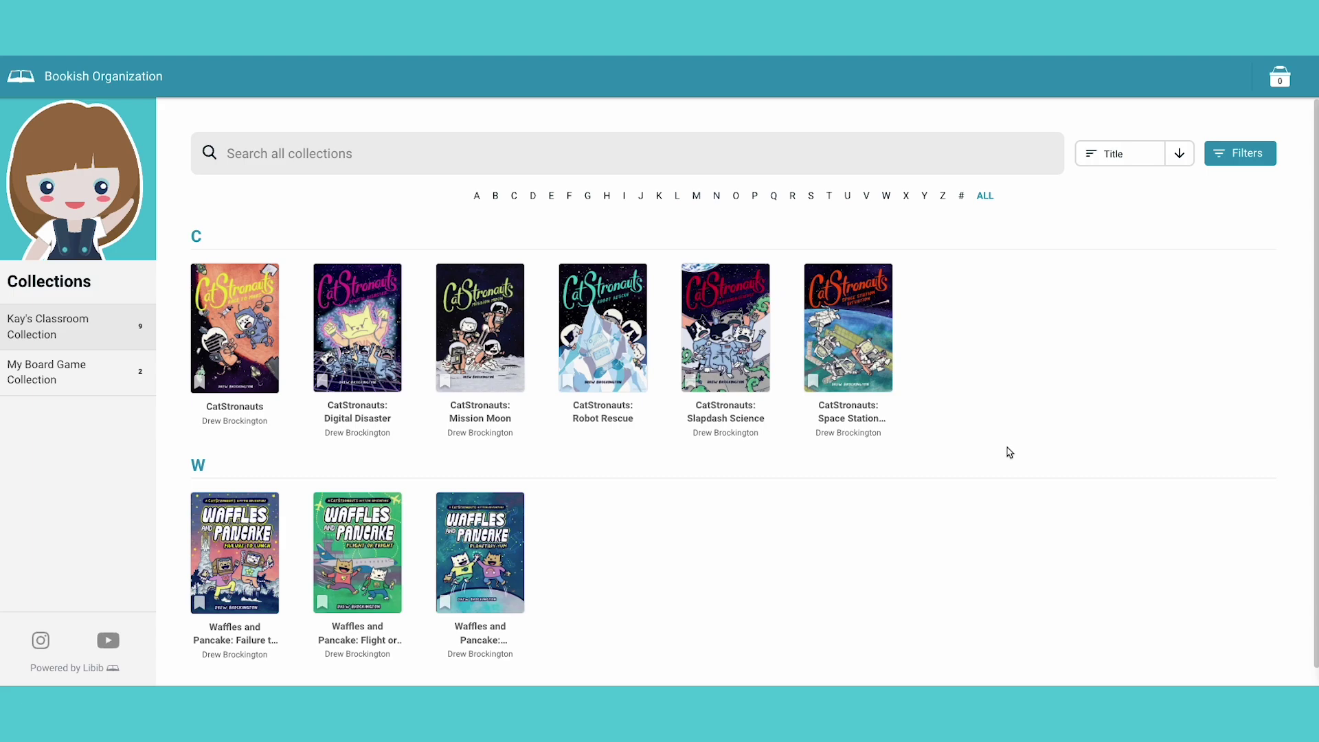
Add a hold on CatStronauts: Space Station Situation from its details page
{"action": "left_click", "coordinate": [860, 329]}
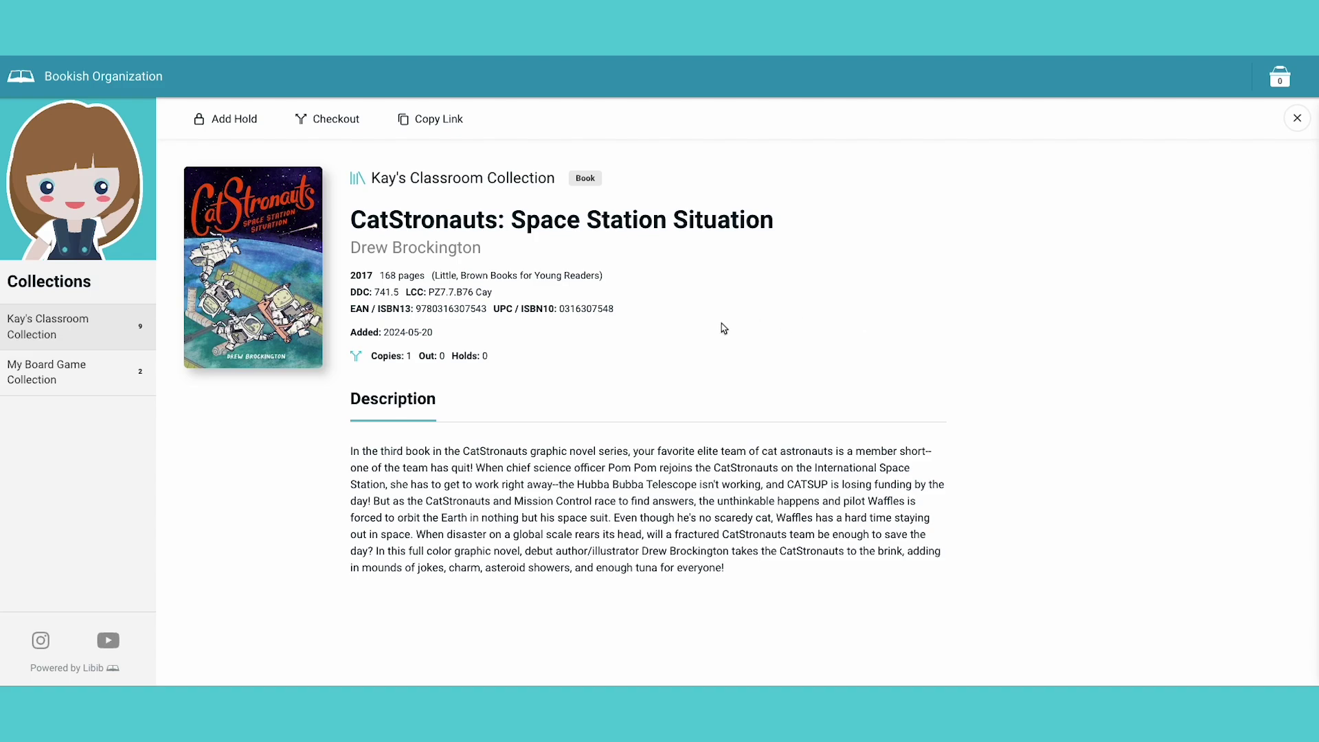
{"action": "left_click", "coordinate": [233, 128]}
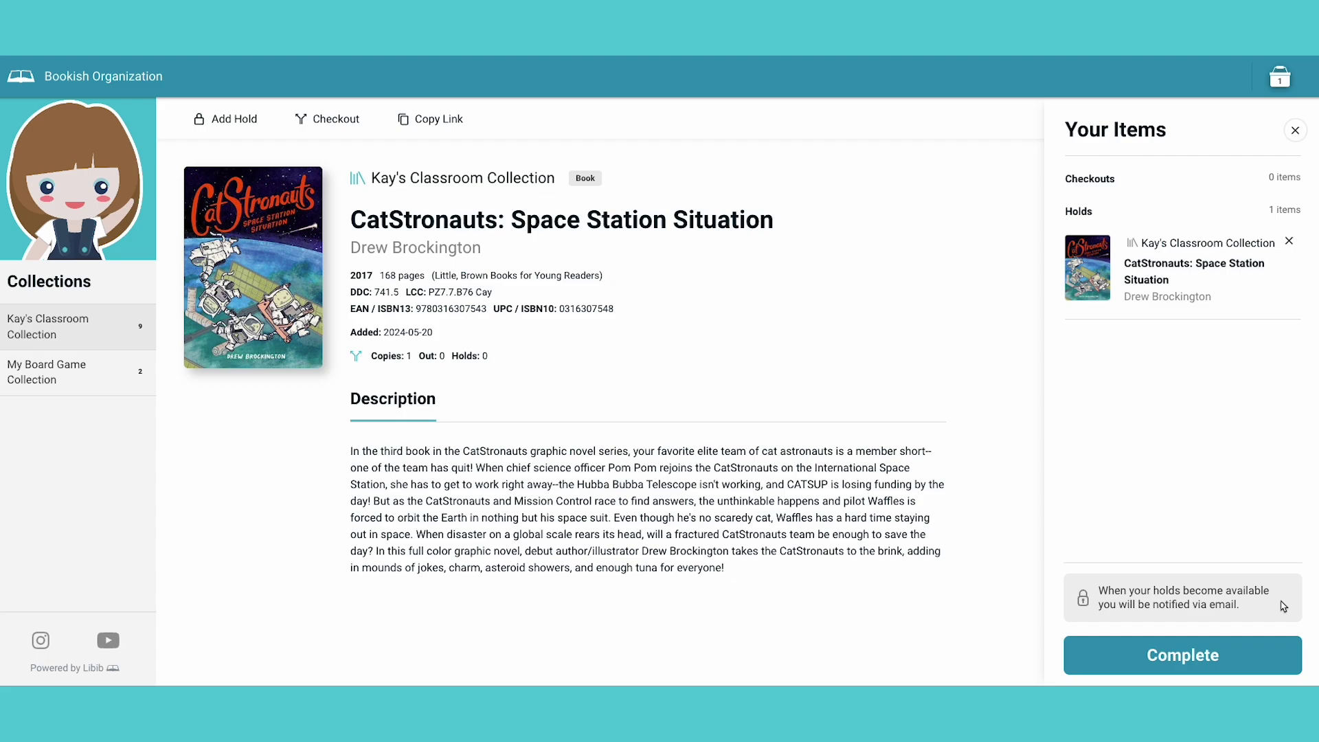
Submit the hold request and log in with the patron's barcode and password
{"action": "left_click", "coordinate": [1236, 660]}
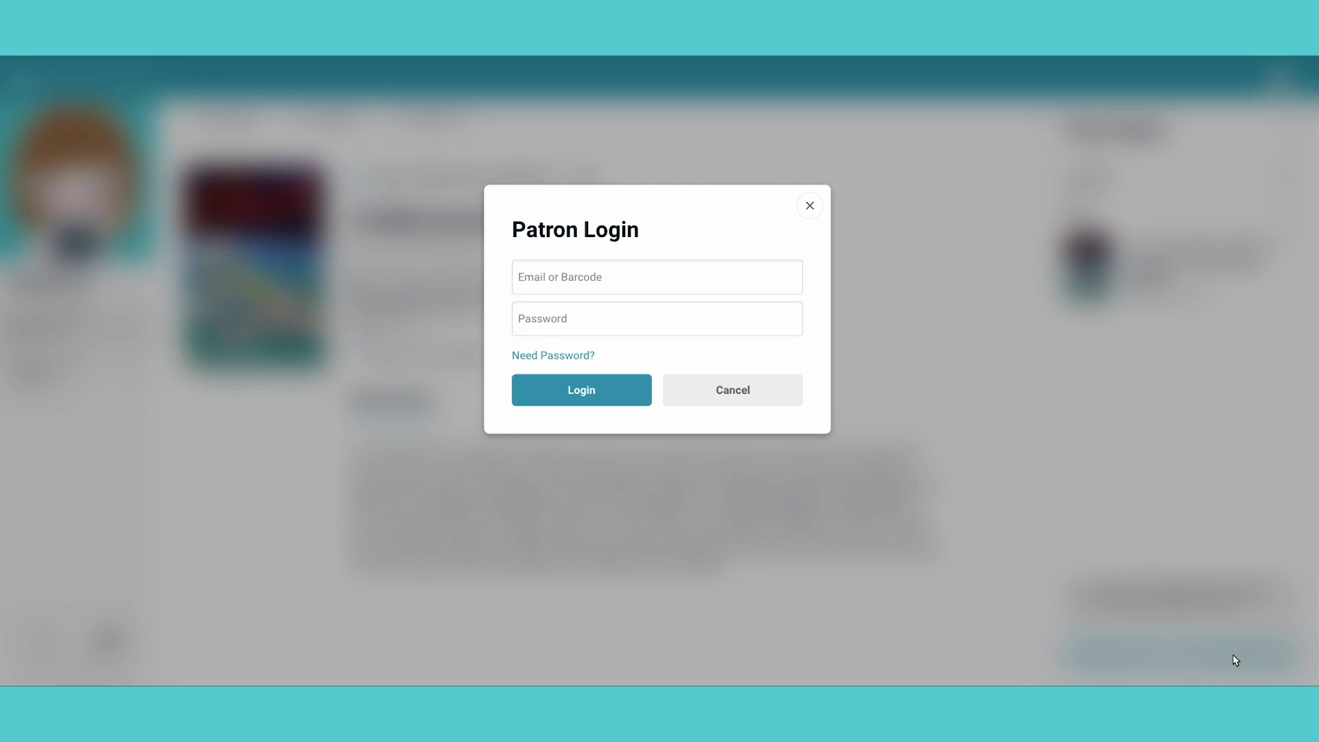
{"action": "left_click", "coordinate": [576, 357]}
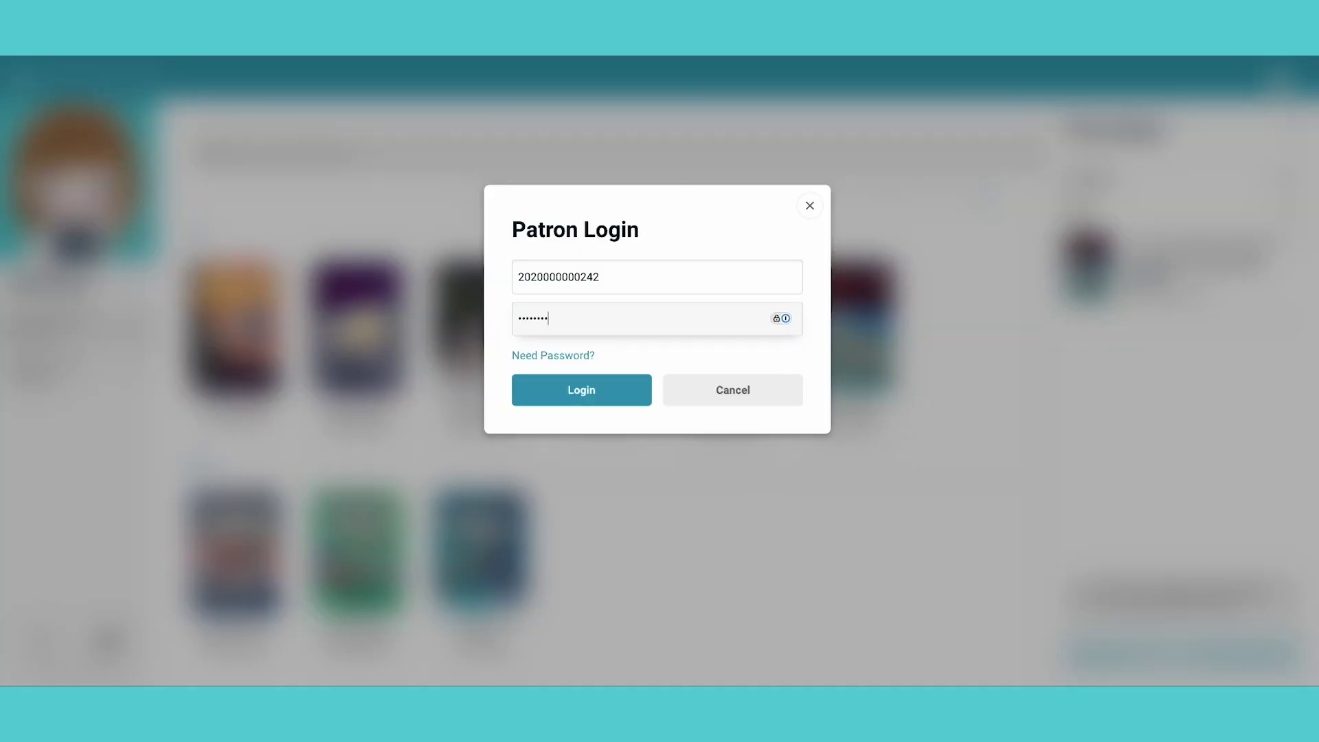
{"action": "left_click", "coordinate": [599, 395]}
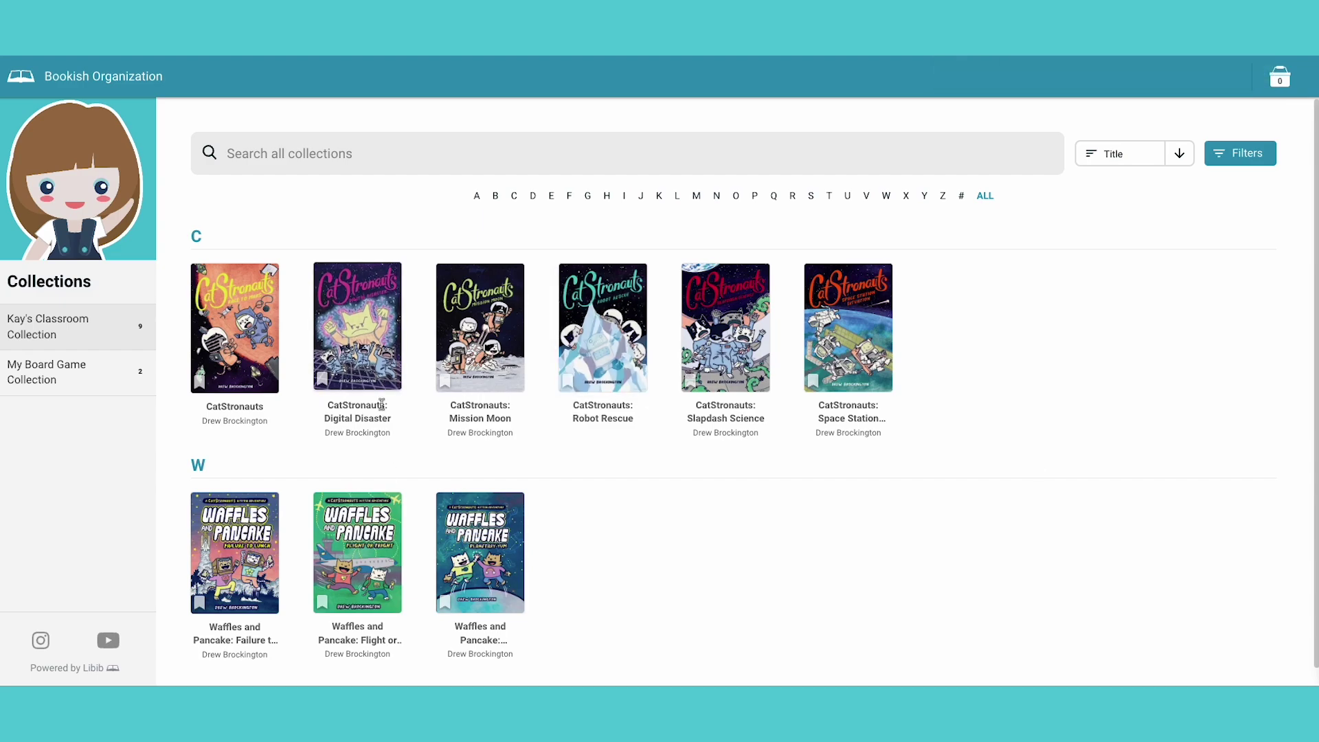
Check out CatStronauts: Digital Disaster from its details page, due Aug 11 2024
{"action": "left_click", "coordinate": [372, 323]}
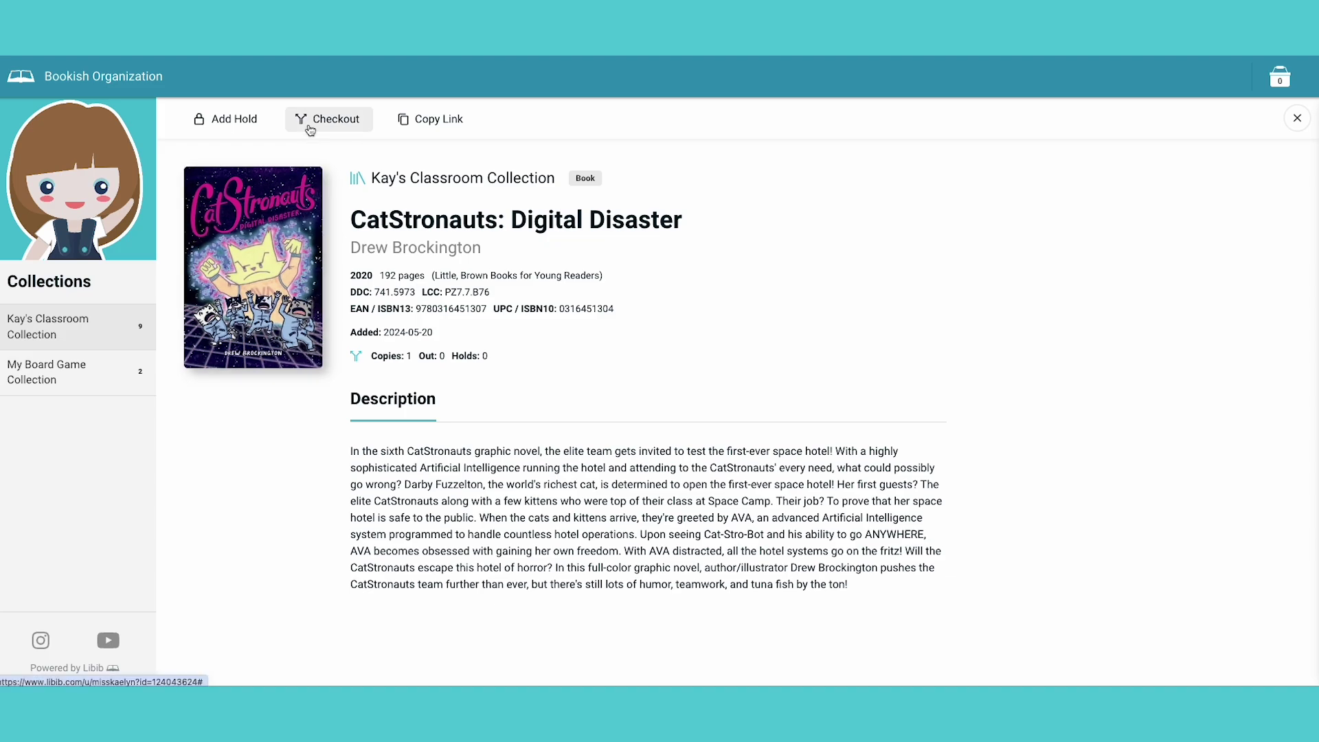
{"action": "left_click", "coordinate": [310, 129]}
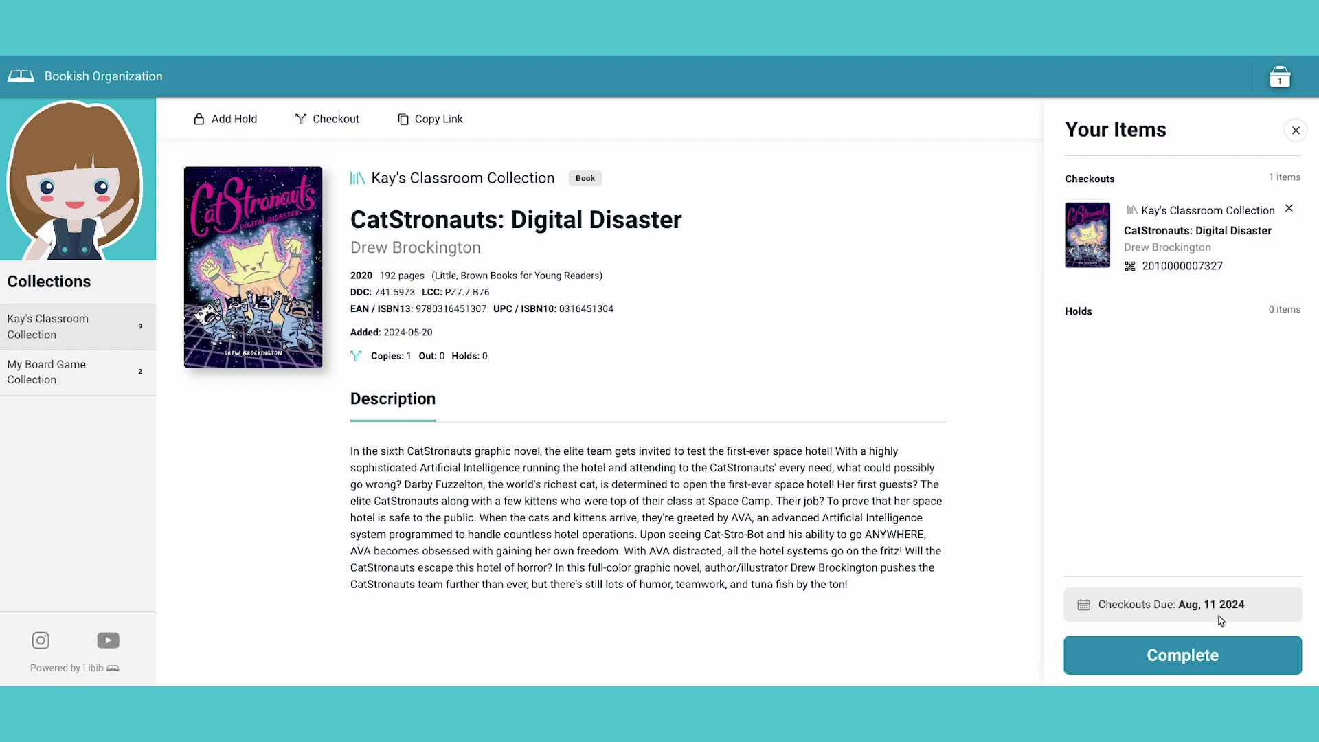
Submit the self-checkout and log in with the patron's barcode and password
{"action": "left_click", "coordinate": [1243, 658]}
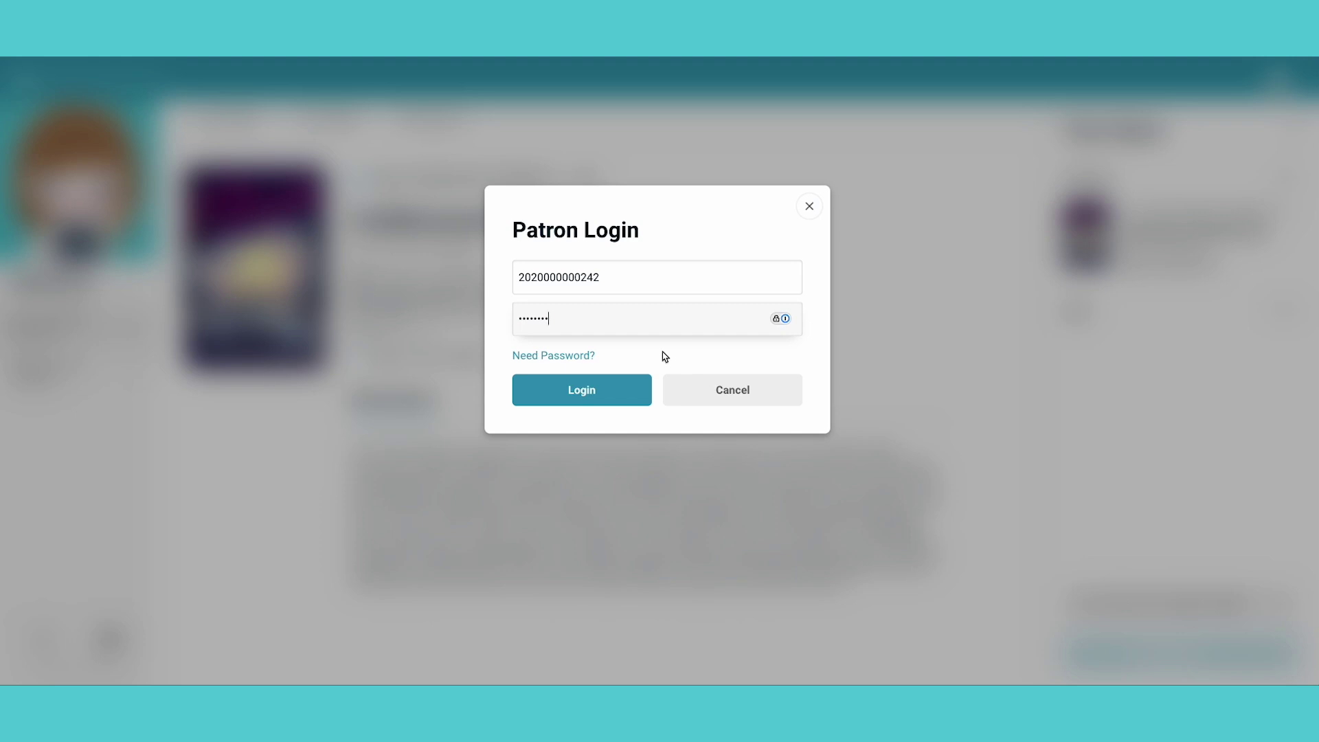
{"action": "left_click", "coordinate": [606, 393]}
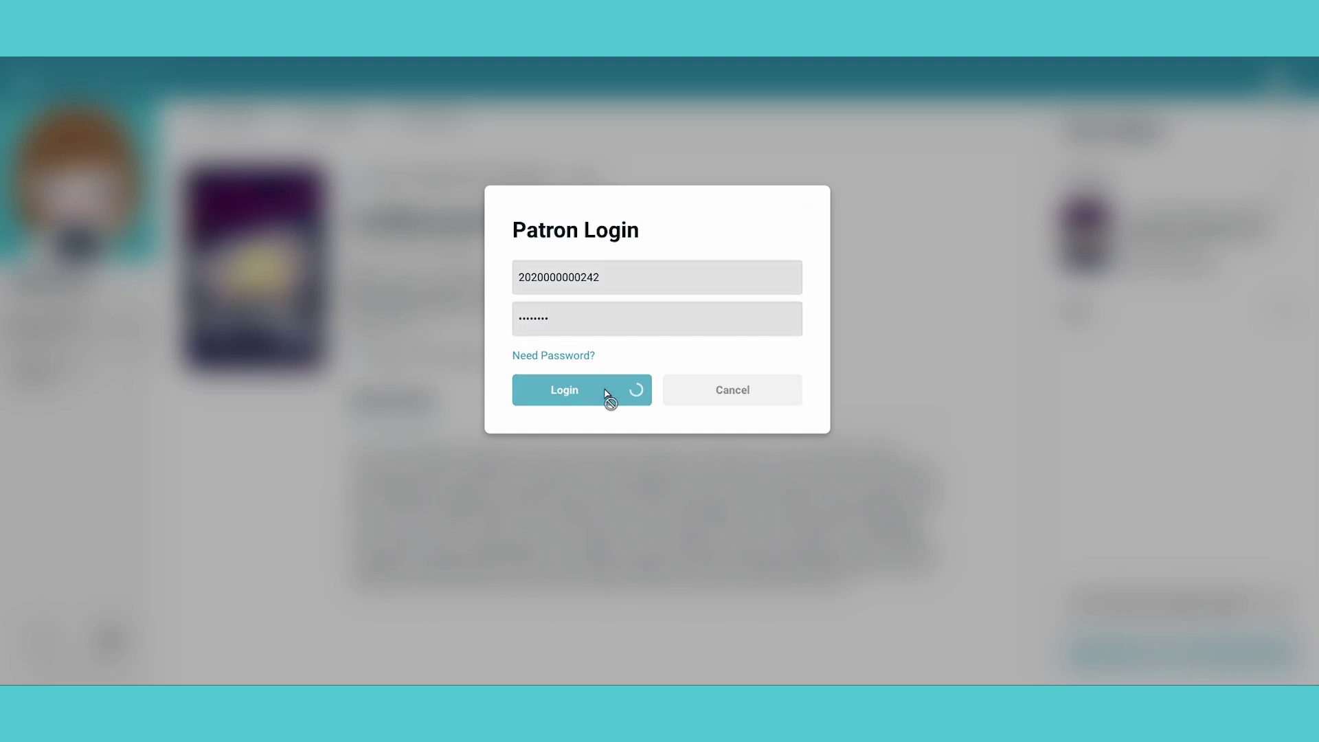